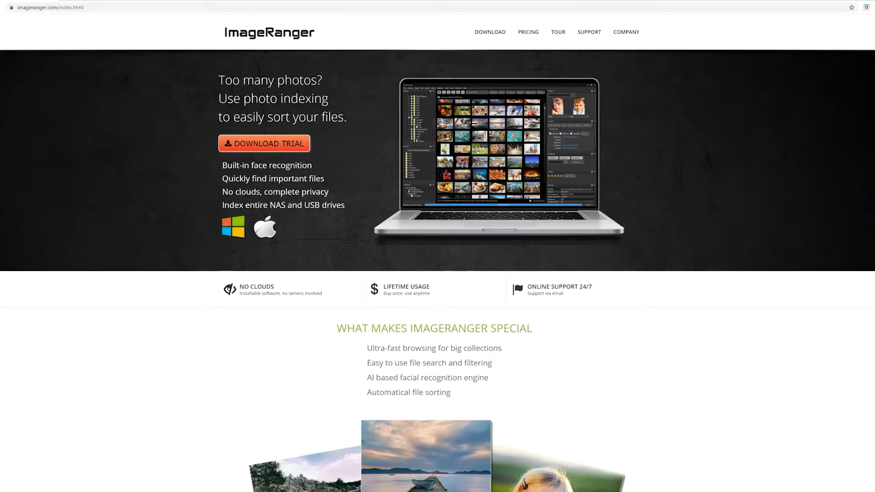
- Scroll the imageranger.com homepage past Features to the testimonials and Screenshots section
{"action": "scroll", "coordinate": [438, 258], "scroll_direction": "down", "scroll_amount": 3}
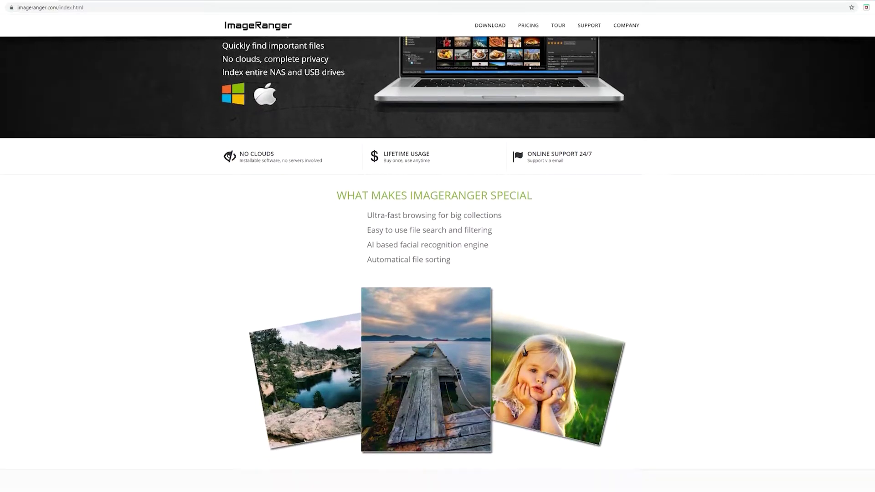
{"action": "scroll", "coordinate": [438, 257], "scroll_direction": "down", "scroll_amount": 10}
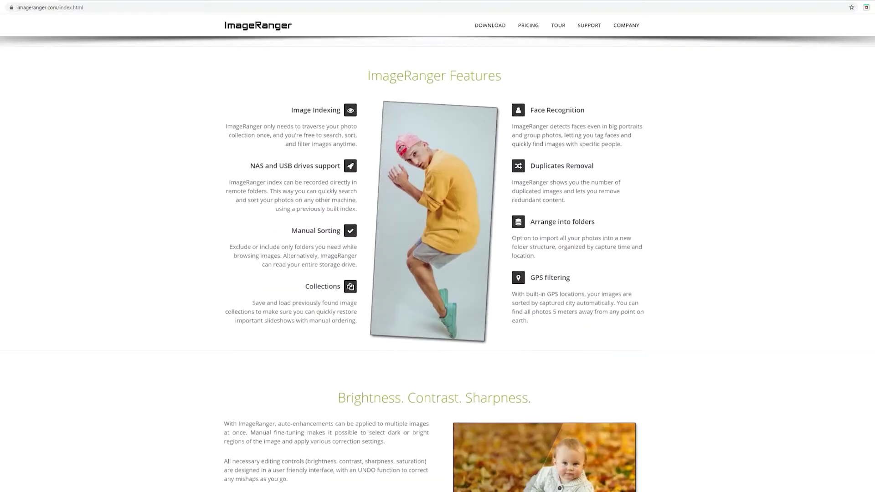
{"action": "scroll", "coordinate": [438, 258], "scroll_direction": "down", "scroll_amount": 9}
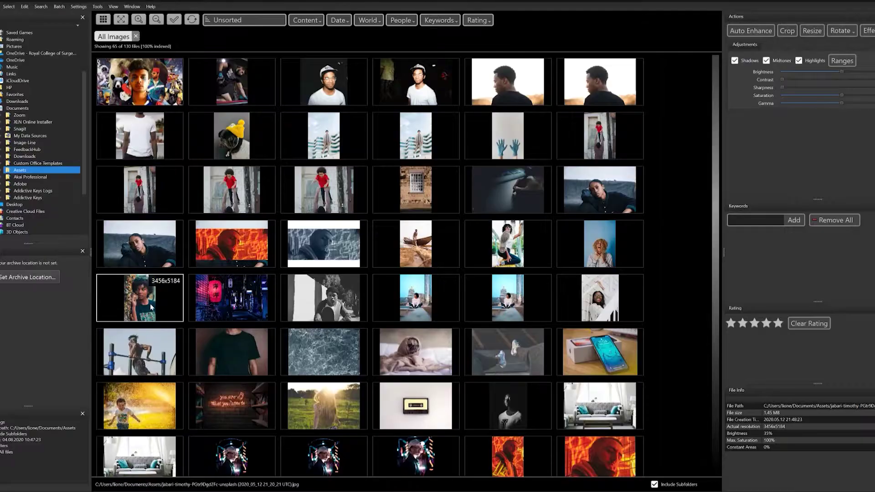
- Open the fifth-row girl-by-leaves photo full-screen
{"action": "right_click", "coordinate": [138, 294]}
{"action": "mouse_move", "coordinate": [169, 401]}
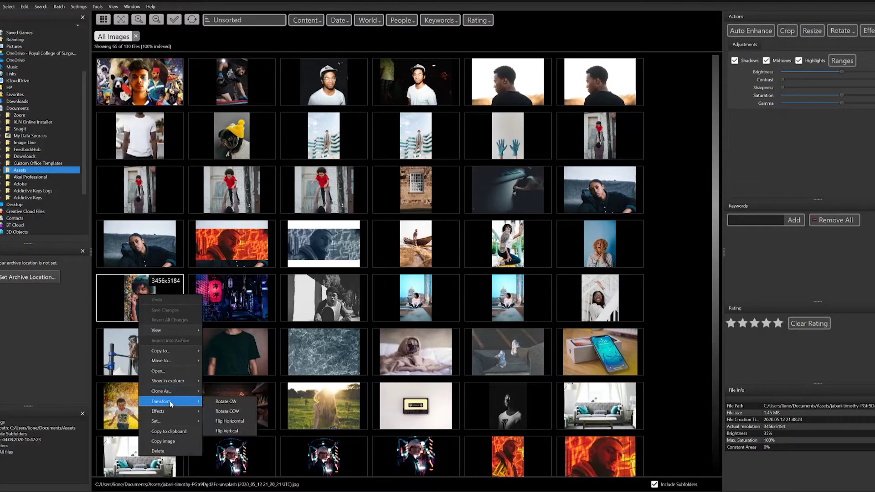
{"action": "mouse_move", "coordinate": [169, 420]}
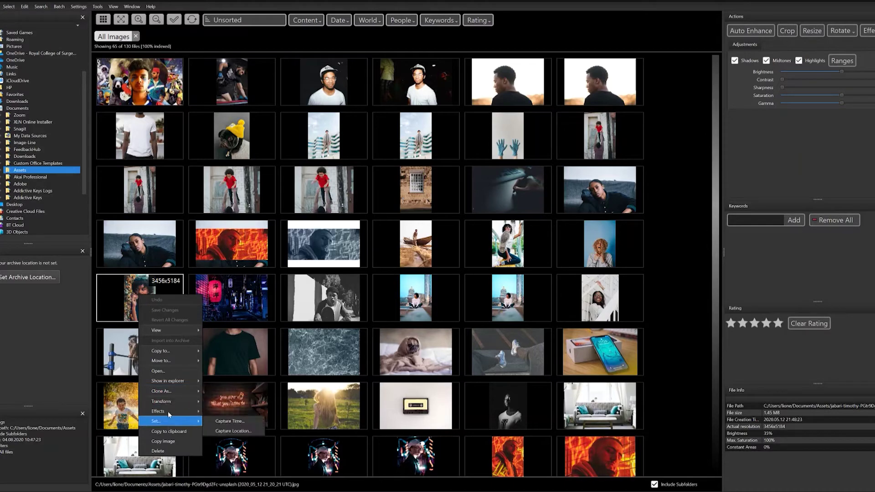
{"action": "double_click", "coordinate": [121, 302]}
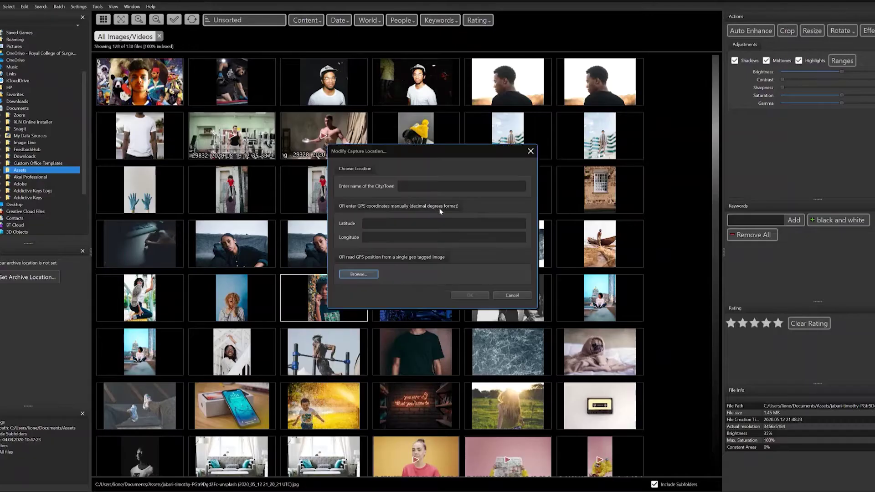
- Set the photo's capture location to London, United Kingdom and its capture date to 12 August
{"action": "left_click", "coordinate": [435, 187]}
{"action": "type", "text": "London"}
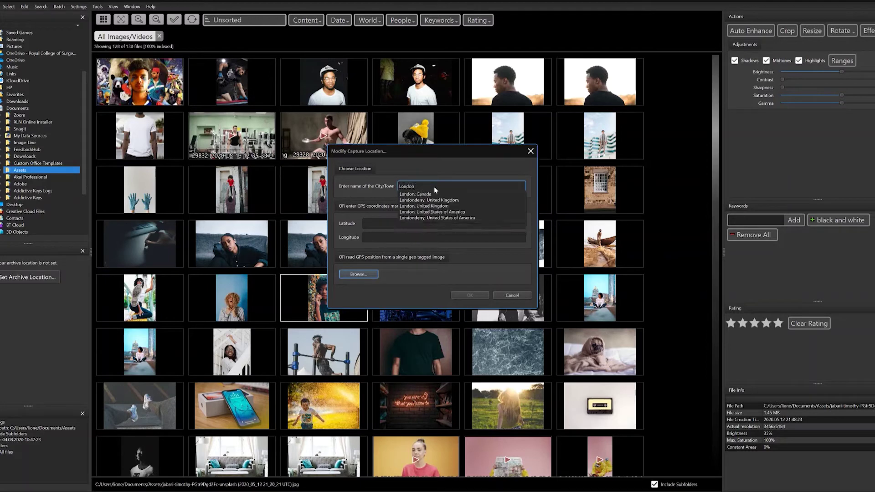
{"action": "left_click", "coordinate": [436, 207]}
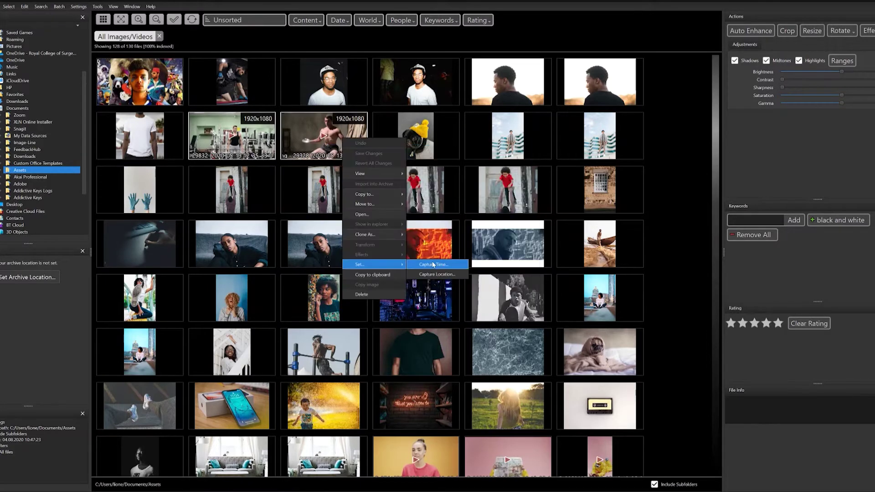
{"action": "left_click", "coordinate": [383, 262]}
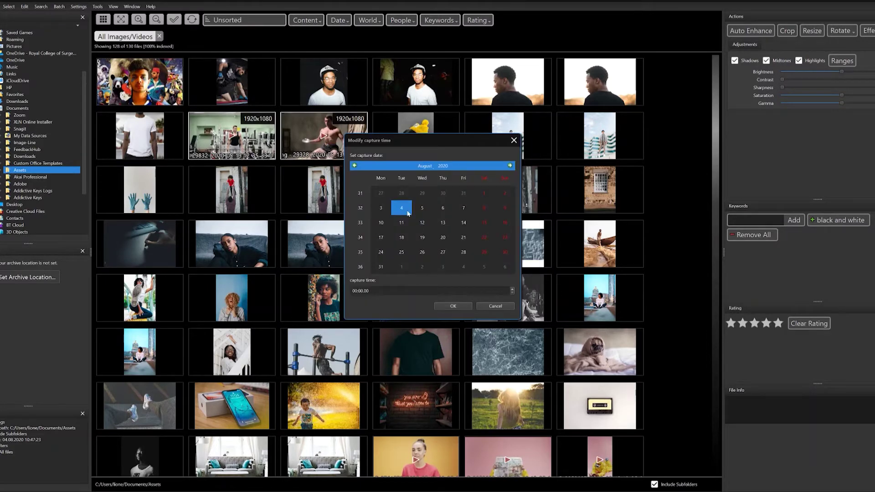
{"action": "left_click", "coordinate": [423, 228]}
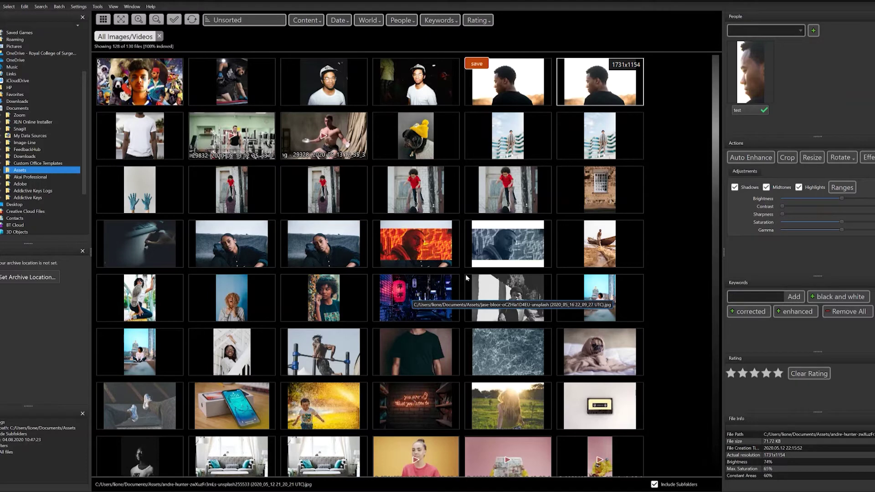
- Select the fourth-row portrait and start a new person for its face from the People names list
{"action": "left_click", "coordinate": [222, 244]}
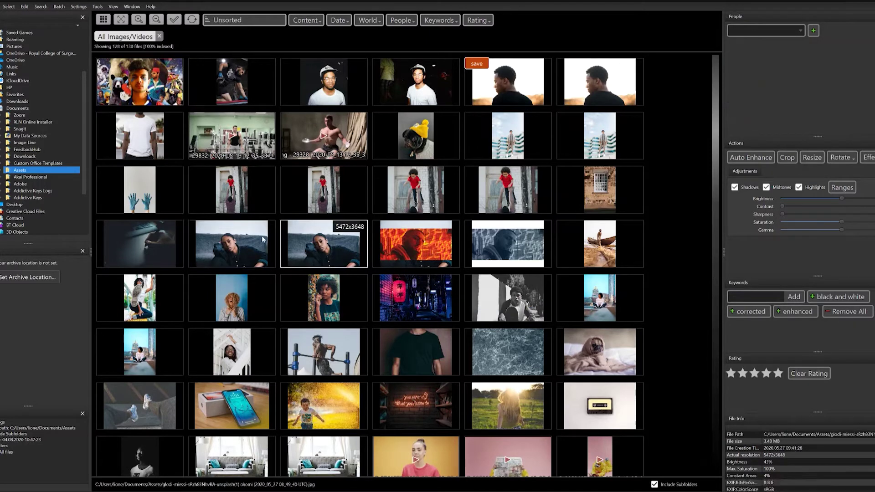
{"action": "left_click", "coordinate": [763, 31]}
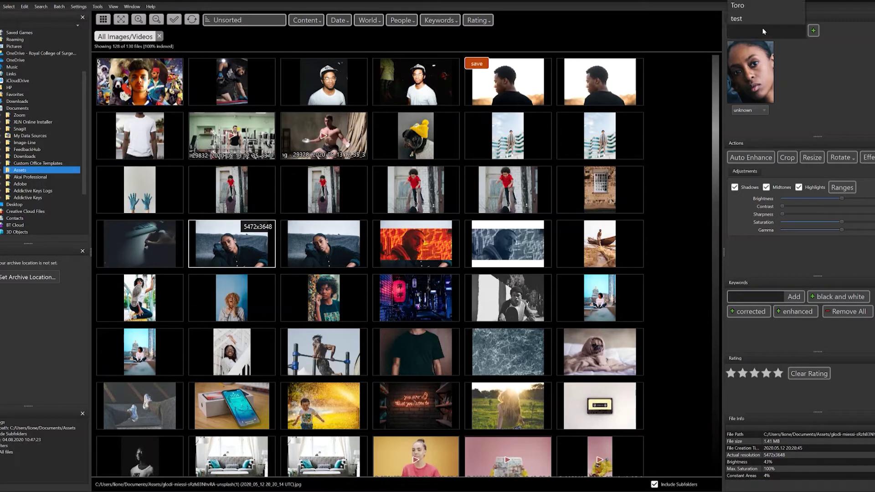
{"action": "left_click", "coordinate": [816, 31]}
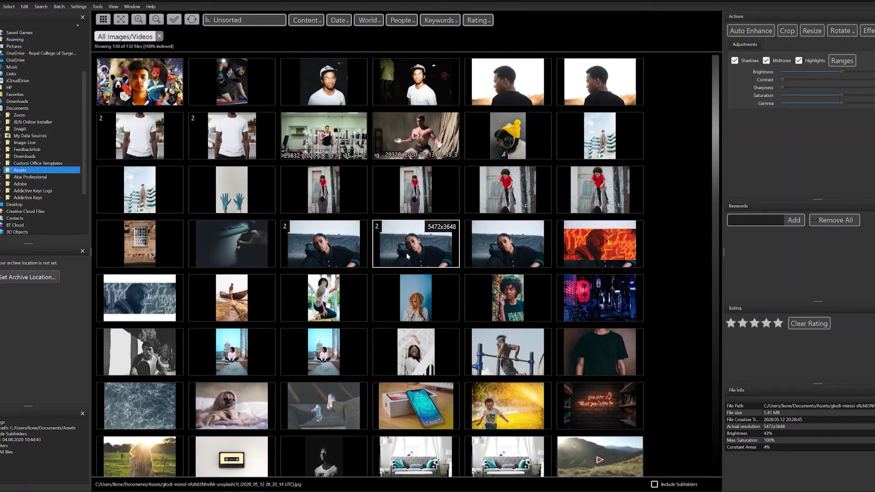
- Compare the reclining-man duplicates, delete one copy, then inspect two row-5 photos
{"action": "left_click", "coordinate": [510, 251]}
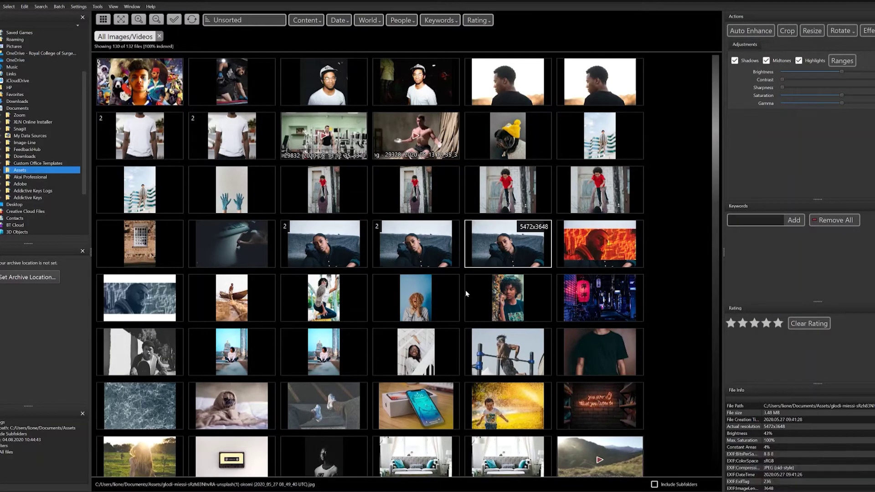
{"action": "left_click", "coordinate": [338, 247]}
{"action": "right_click", "coordinate": [349, 250]}
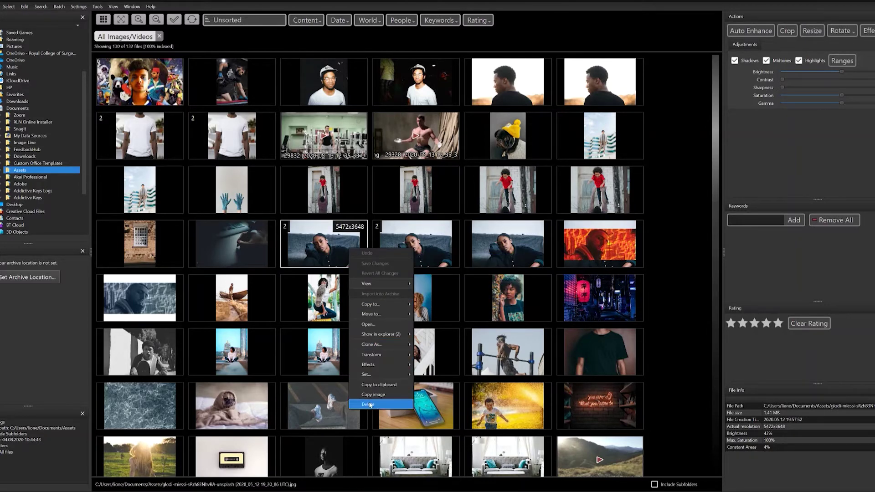
{"action": "left_click", "coordinate": [370, 401]}
{"action": "left_click", "coordinate": [483, 237]}
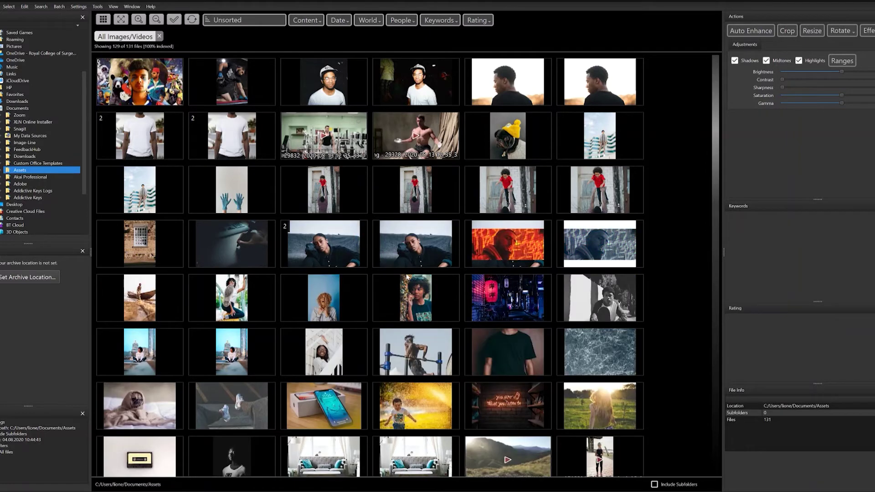
{"action": "left_click", "coordinate": [262, 308]}
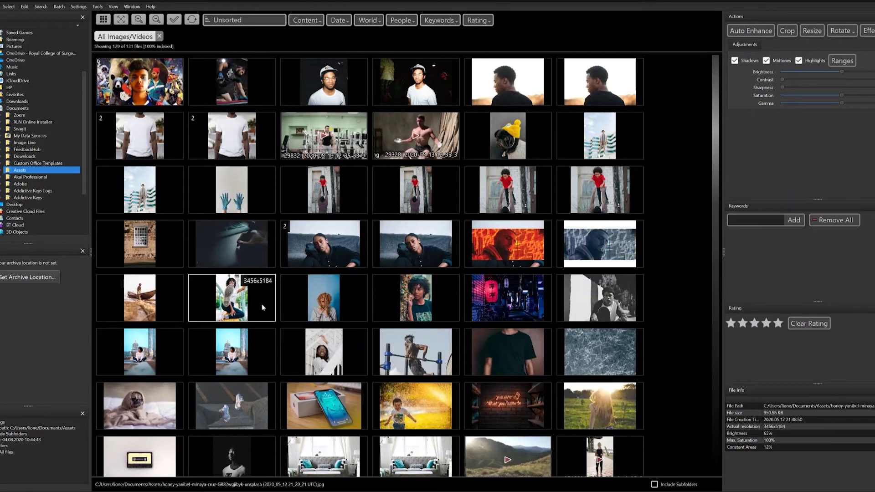
{"action": "left_click", "coordinate": [342, 313]}
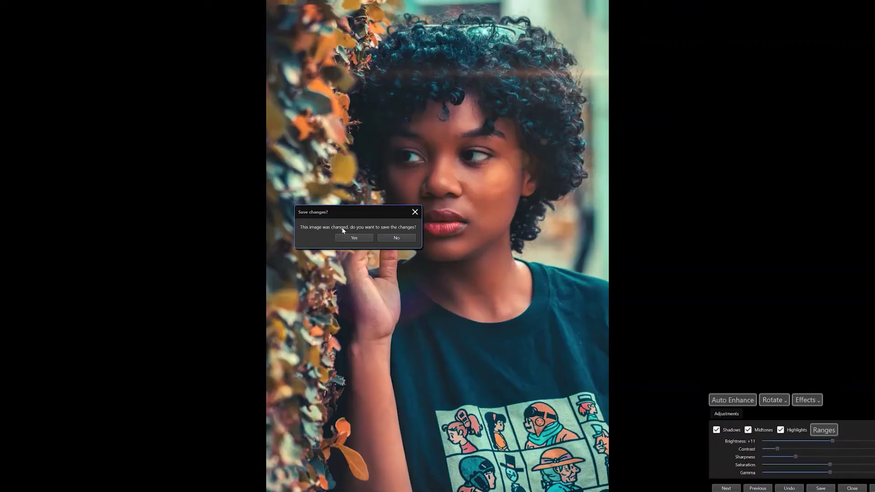
- Leave the viewer, then apply Revert All Changes to the edited girl-by-leaves thumbnail
{"action": "left_click", "coordinate": [351, 238]}
{"action": "right_click", "coordinate": [129, 263]}
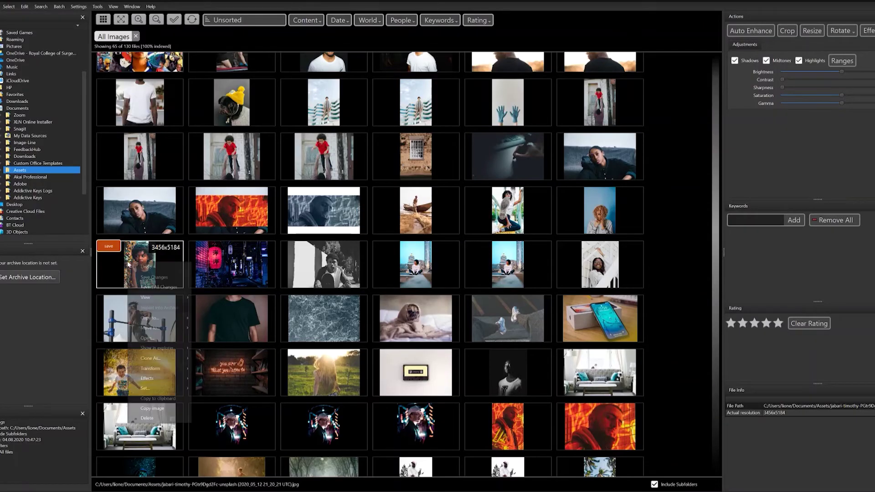
{"action": "mouse_move", "coordinate": [154, 299]}
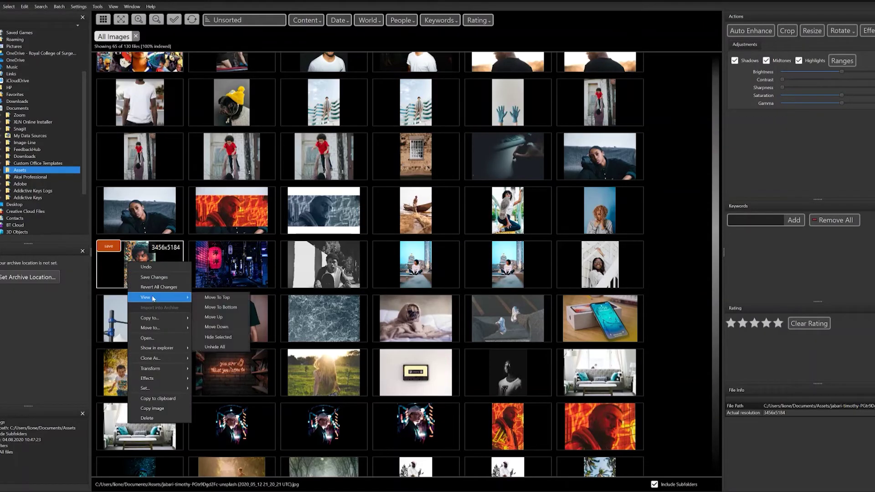
{"action": "mouse_move", "coordinate": [171, 331]}
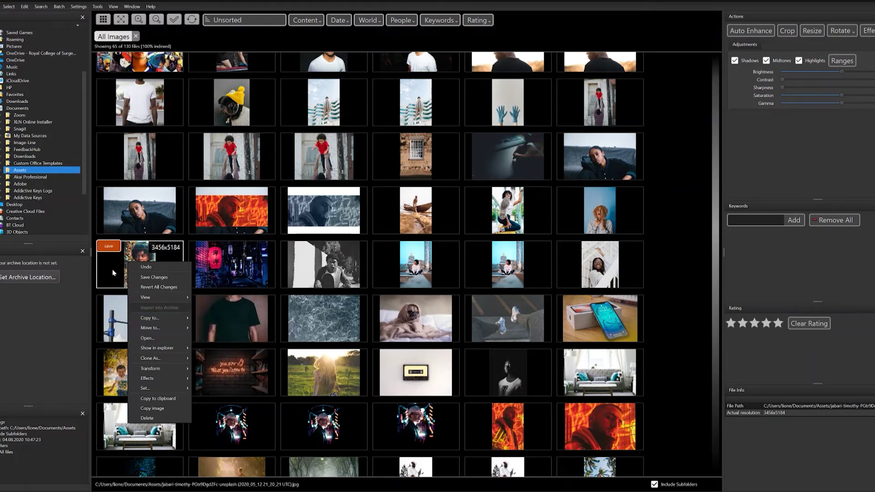
{"action": "left_click", "coordinate": [155, 288]}
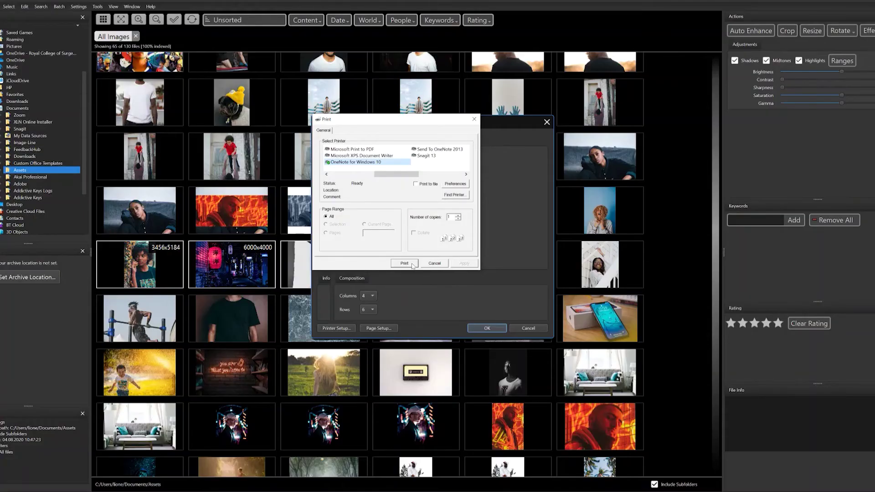
- Go on to the print layout and set it to 1 column by 1 row
{"action": "left_click", "coordinate": [412, 265]}
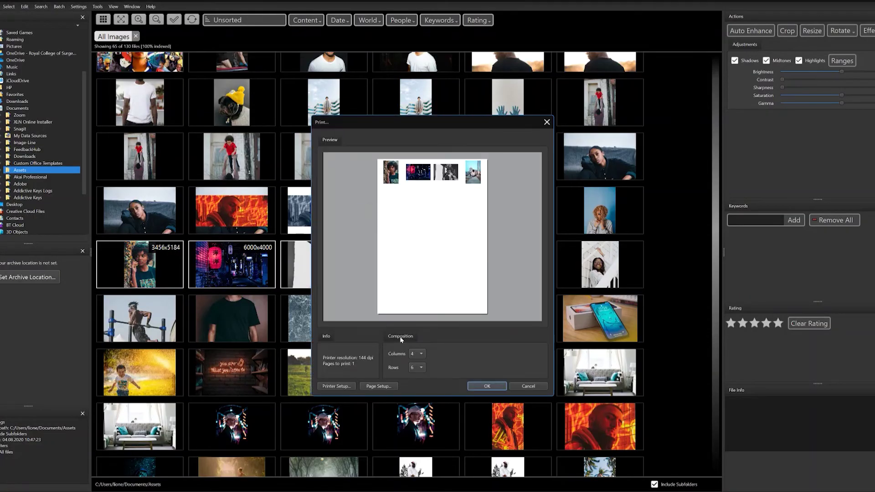
{"action": "left_click", "coordinate": [417, 353]}
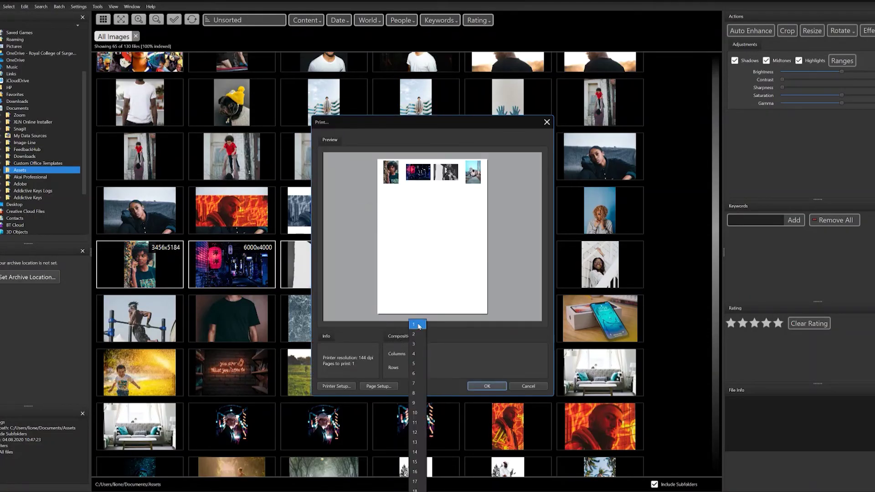
{"action": "left_click", "coordinate": [417, 324]}
{"action": "left_click", "coordinate": [419, 367]}
{"action": "left_click", "coordinate": [415, 329]}
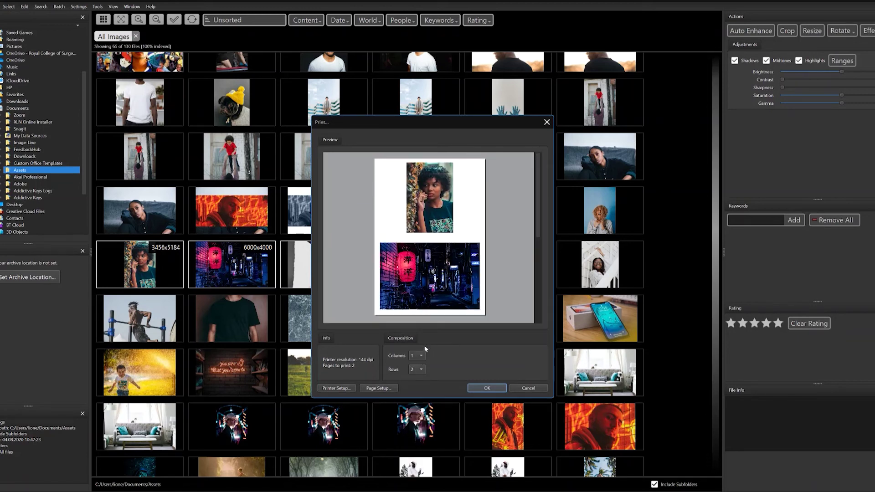
{"action": "left_click", "coordinate": [417, 369]}
{"action": "left_click", "coordinate": [409, 345]}
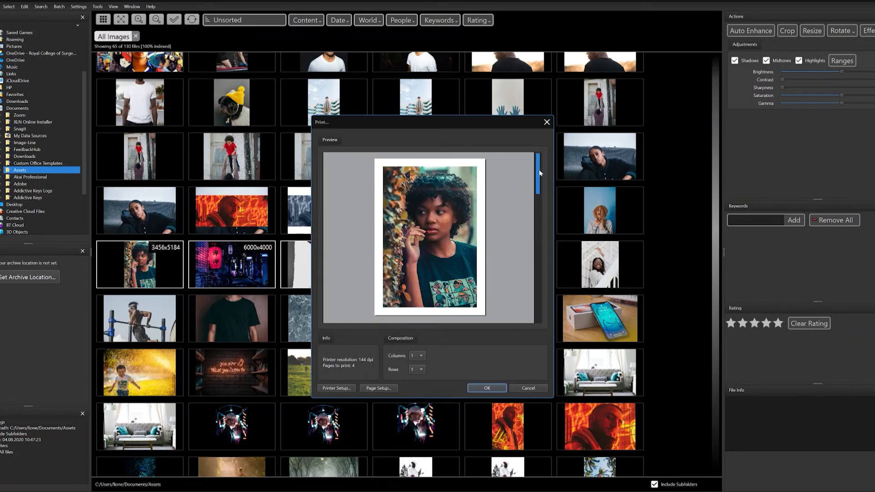